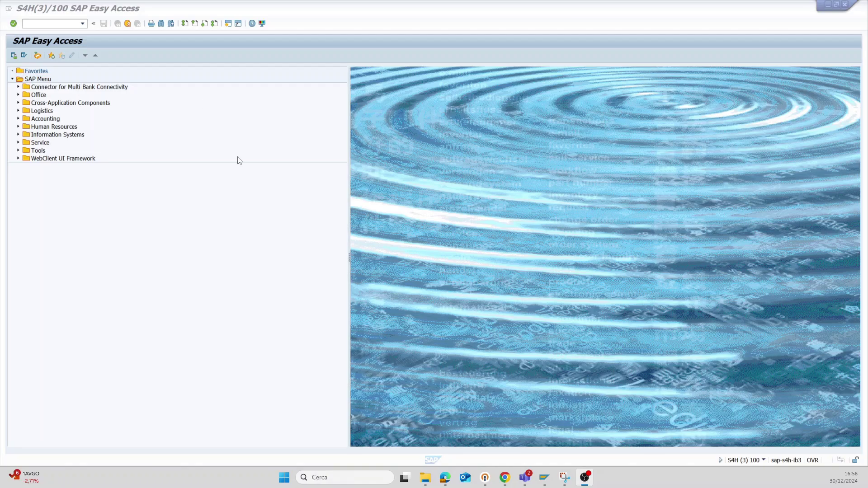
Bring the SAP Easy Access window into focus to start transaction MM17
left_click(43, 23)
type("mm")
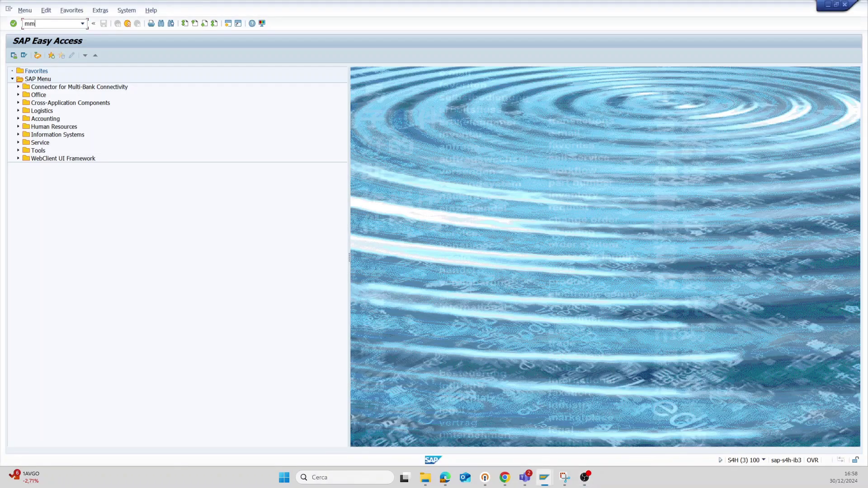
type("1")
type("7")
Run MM17 mass maintenance and list the maintainable material fields
key("Return")
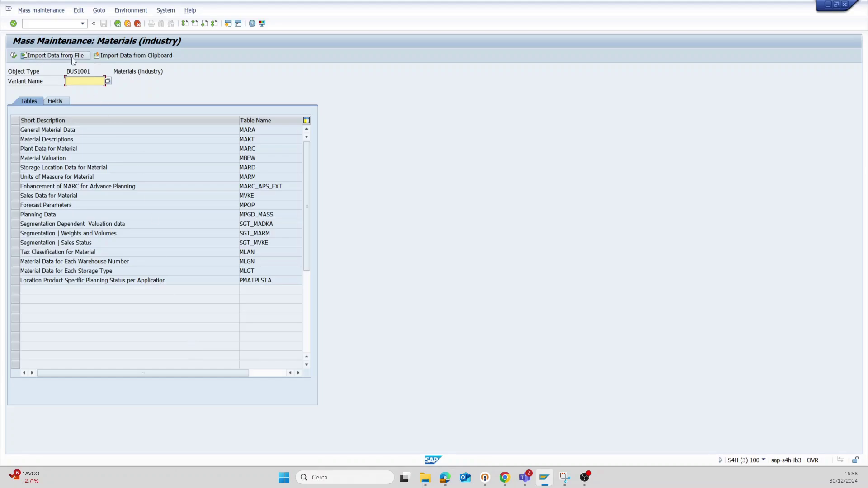
left_click(52, 101)
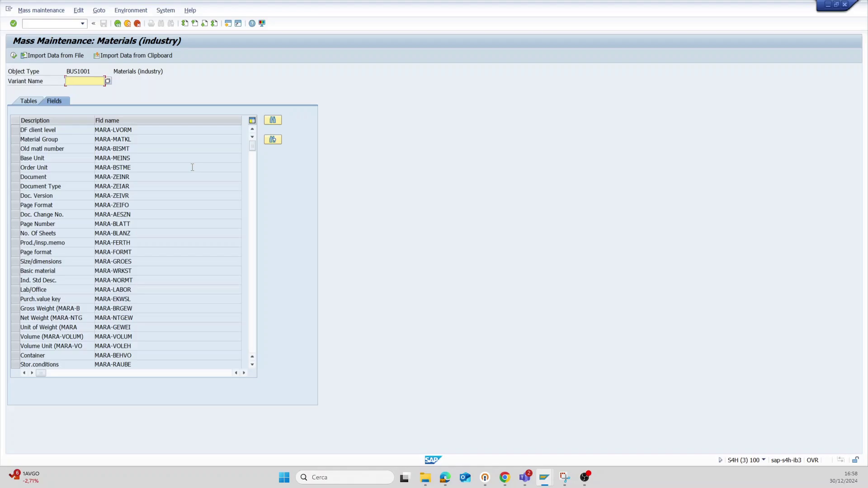
Select the Gross Weight and Net Weight fields for mass maintenance
left_click(273, 120)
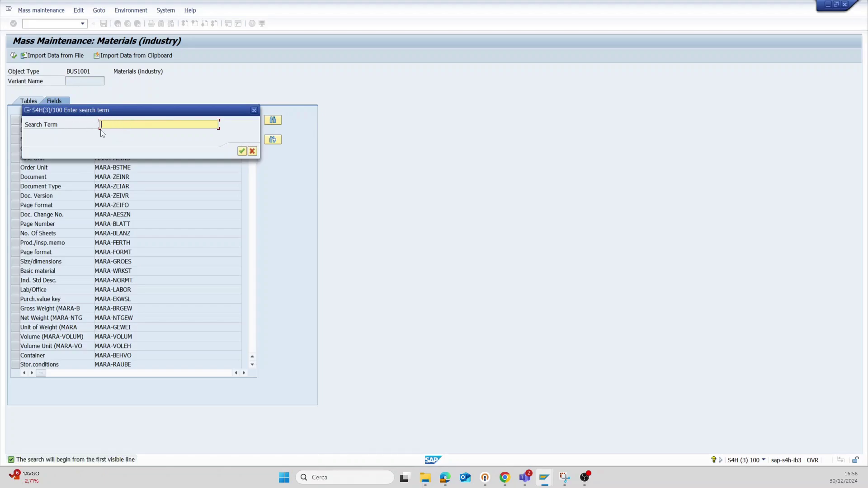
left_click_drag(128, 115, 457, 127)
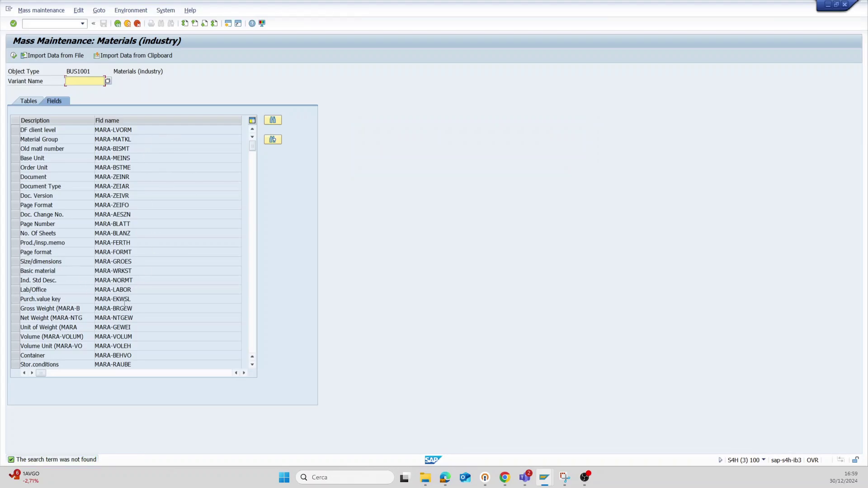
left_click(15, 309)
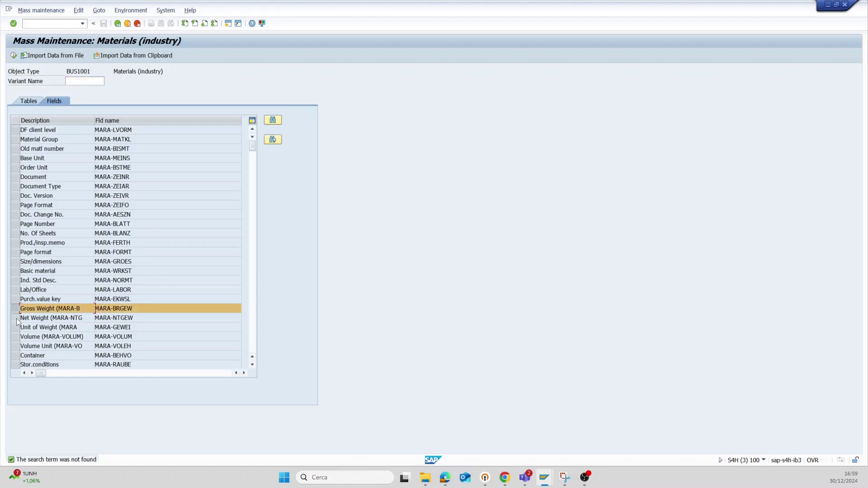
left_click(14, 317, "shift")
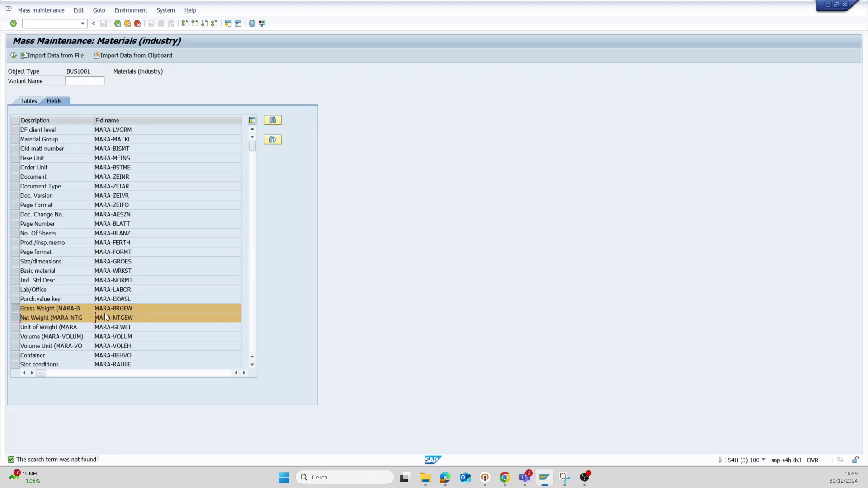
Import the 'Update gross and net weight' OpenDocument spreadsheet and execute the upload
left_click(56, 55)
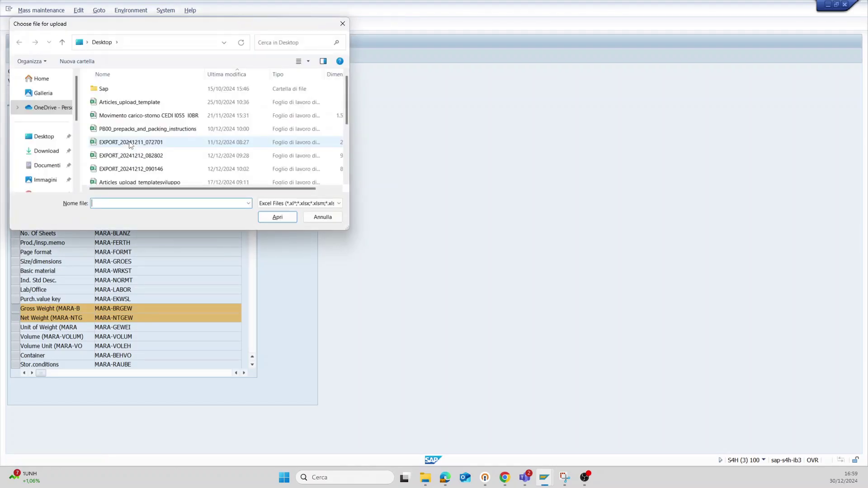
left_click(286, 206)
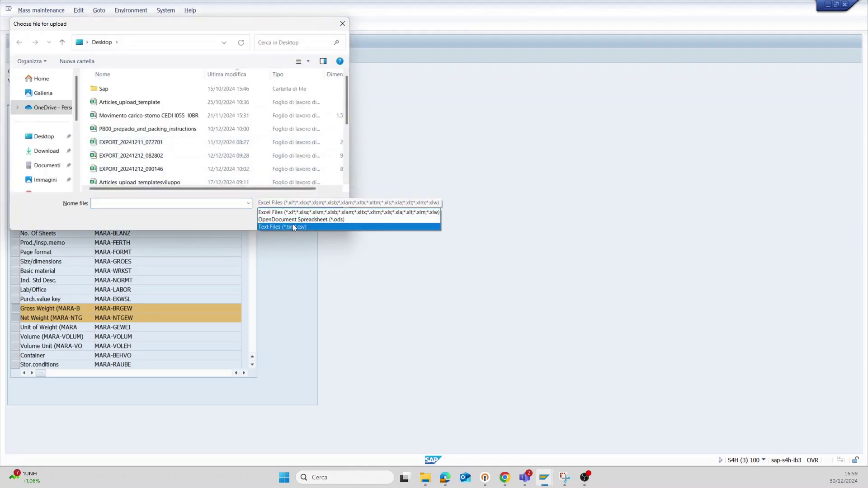
left_click(293, 225)
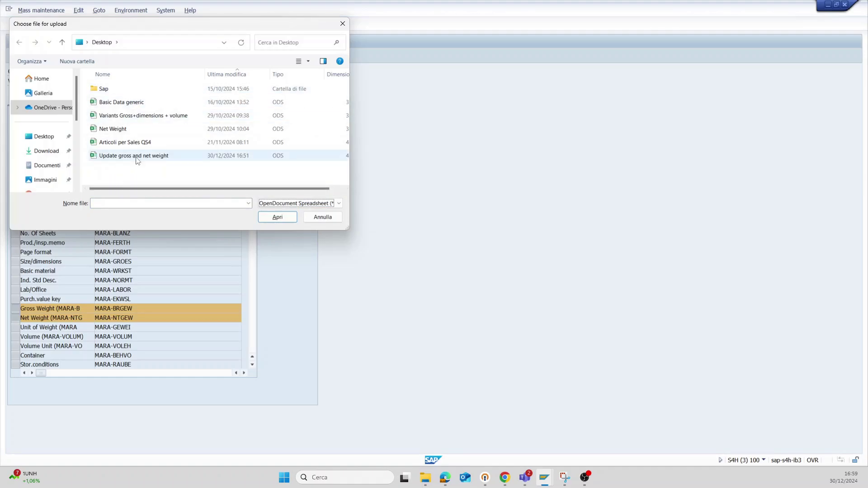
left_click(136, 160)
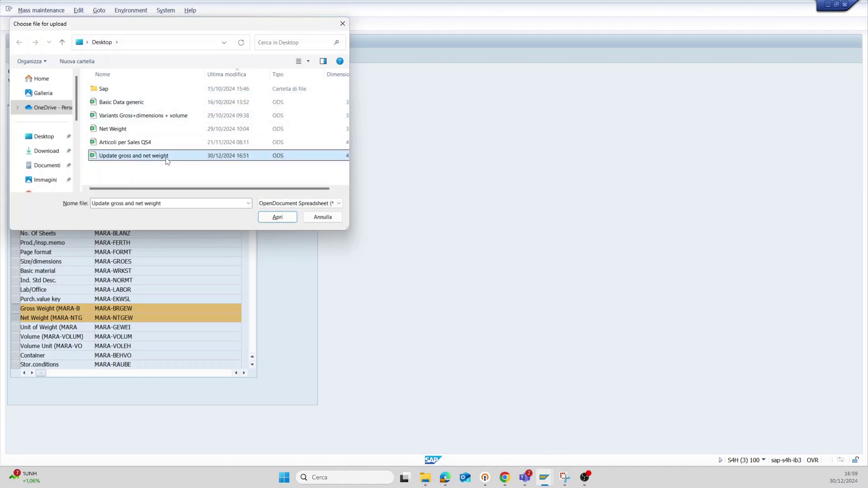
left_click(275, 218)
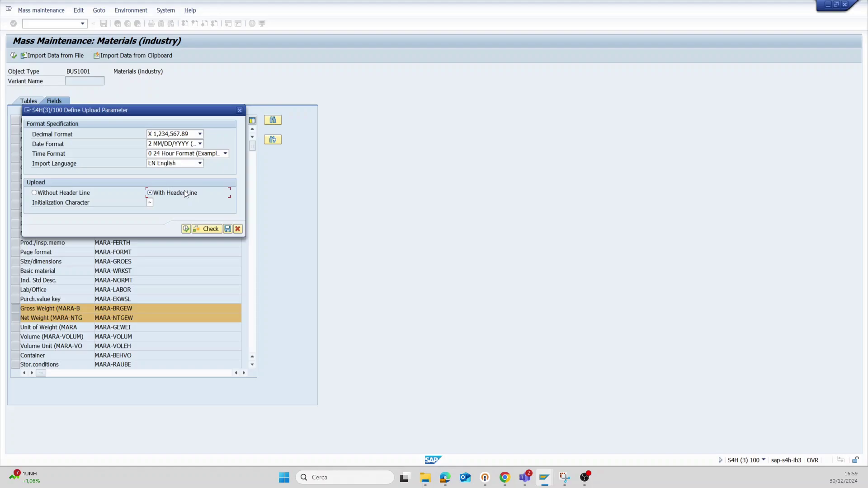
left_click(185, 229)
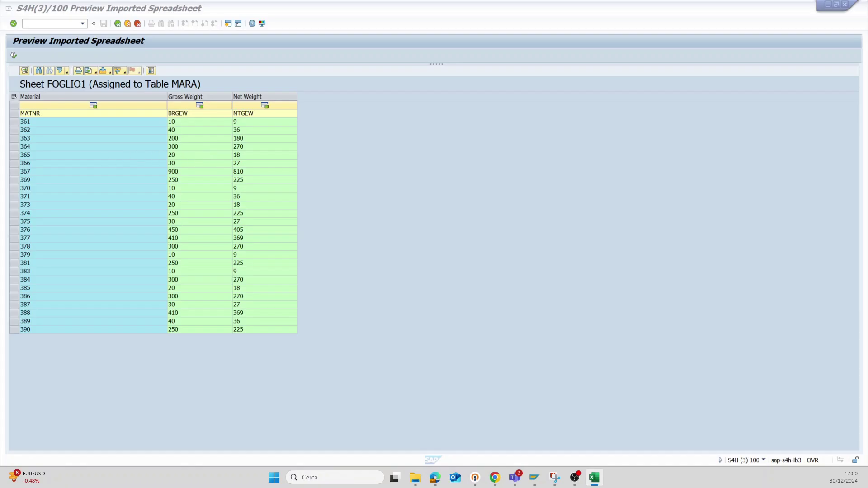
left_click_drag(243, 87, 471, 73)
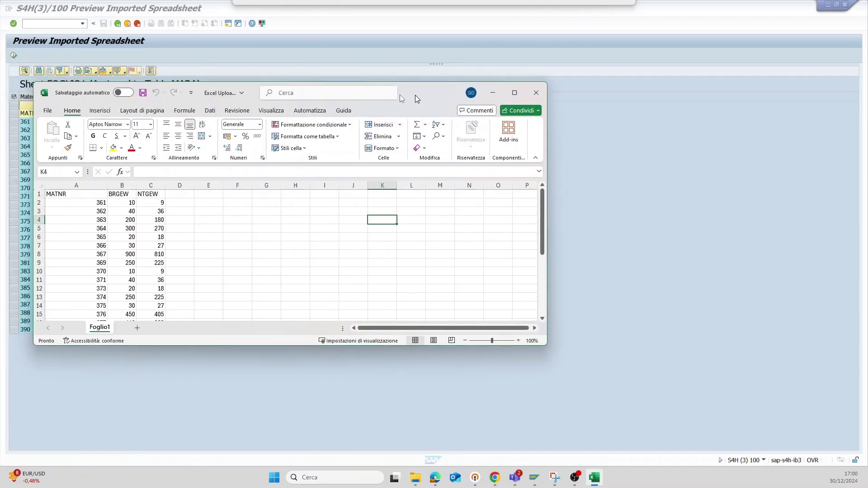
left_click(138, 174)
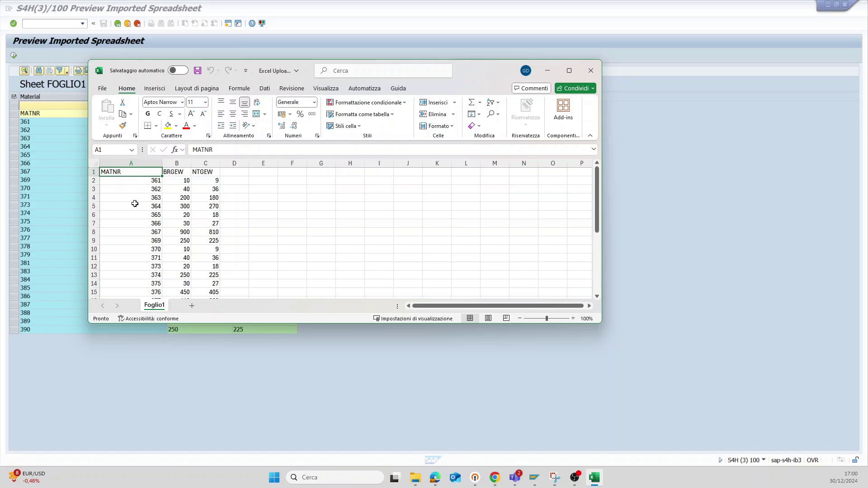
left_click(144, 160)
left_click(129, 208)
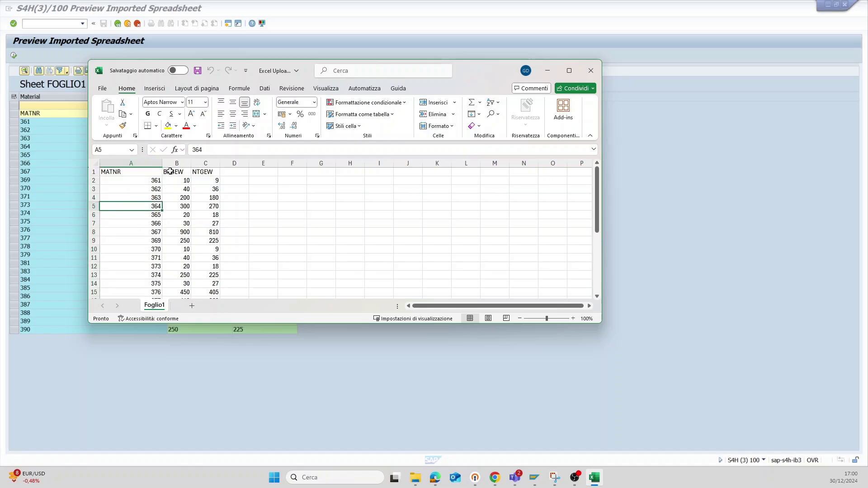
left_click_drag(171, 172, 198, 170)
left_click(178, 172)
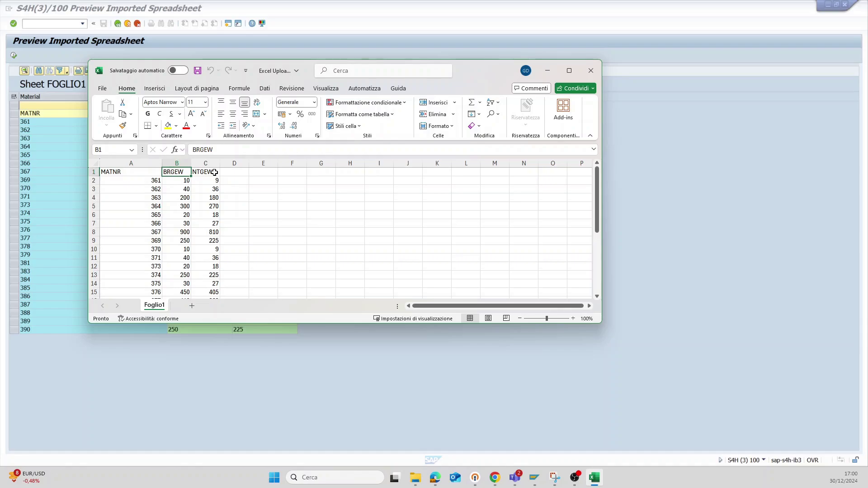
left_click(215, 172)
left_click(184, 172)
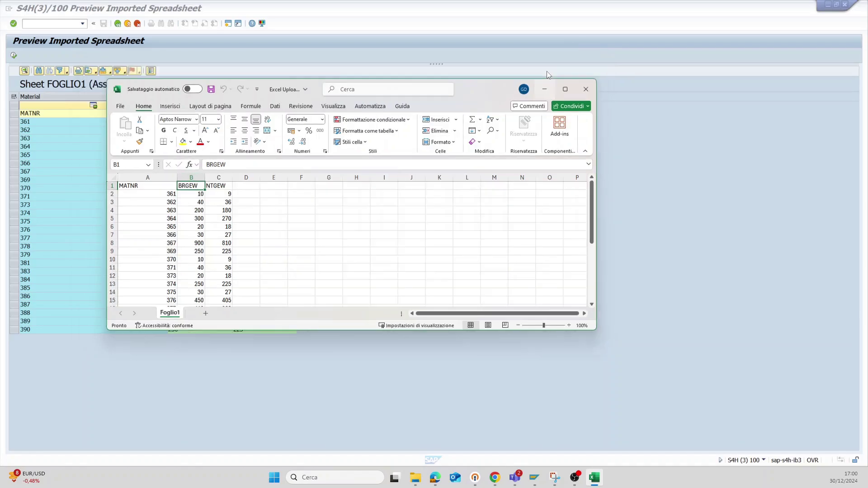
Accept the previewed weights for the 26 materials and save them
left_click(547, 71)
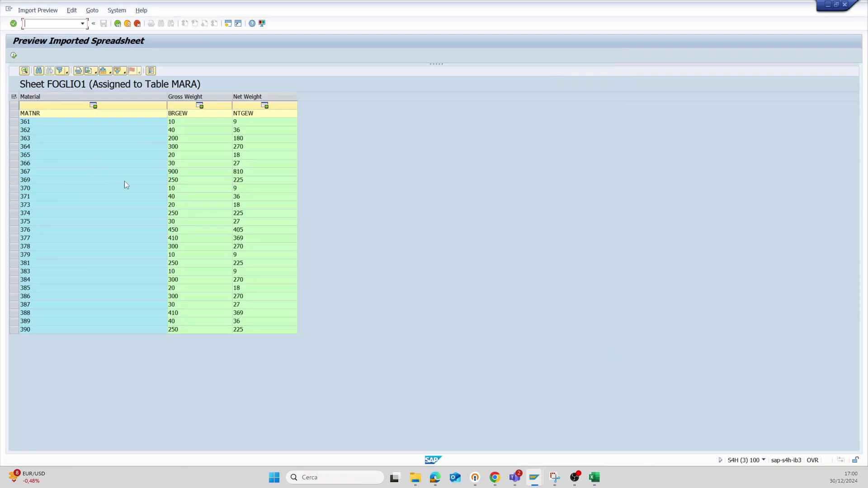
left_click(14, 56)
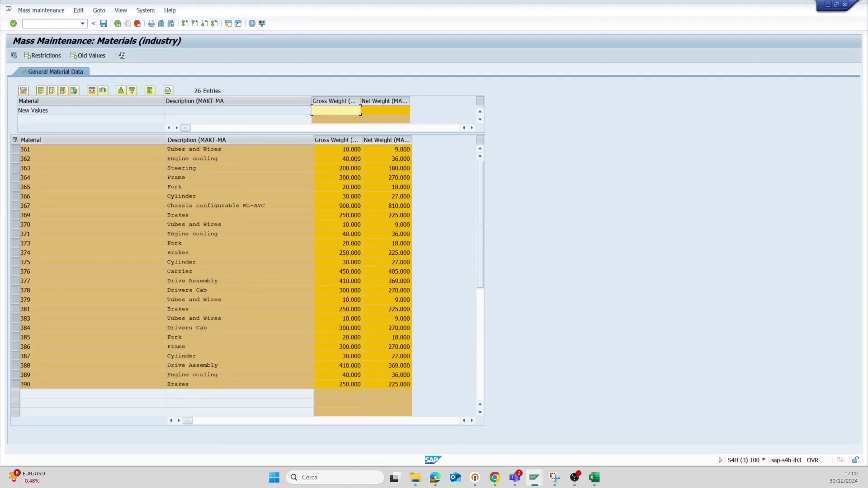
left_click(104, 25)
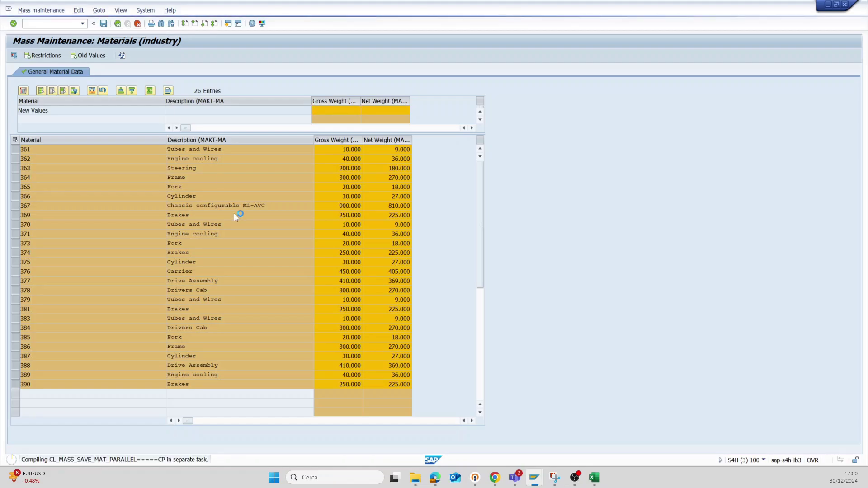